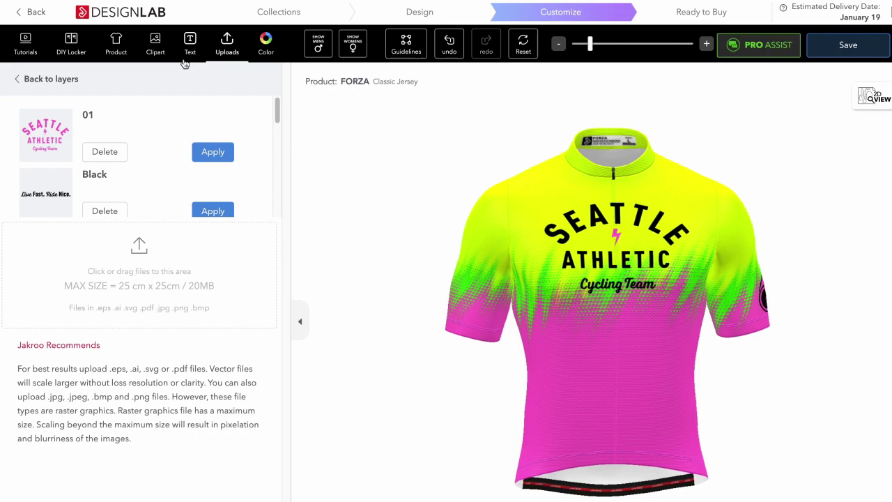
# Open the clipart library for a new clipart layer and search it for "mountain".
pyautogui.click(155, 45)
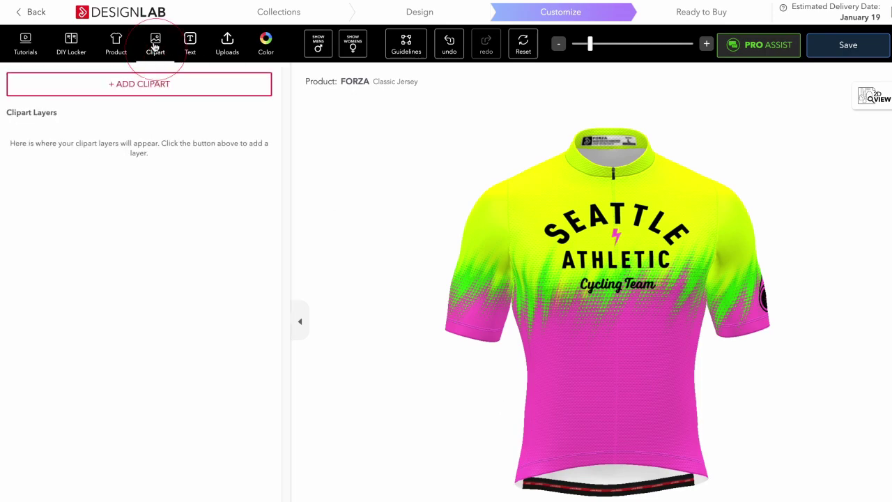
pyautogui.click(142, 85)
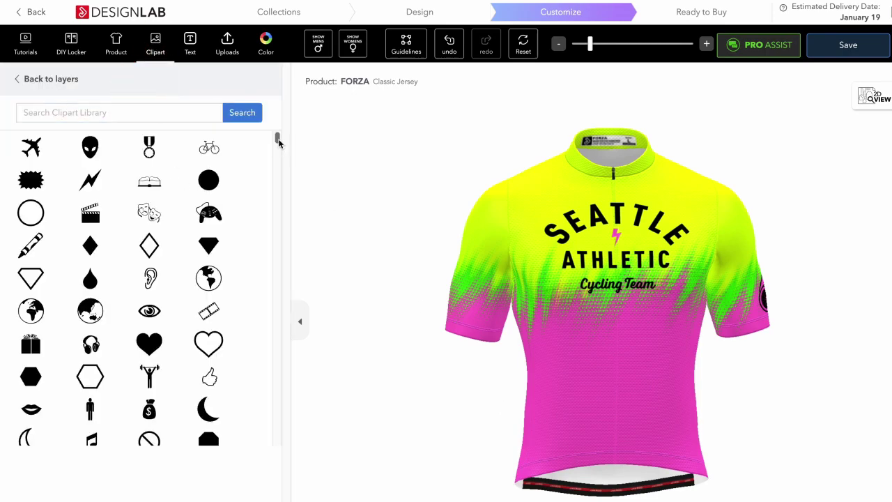
pyautogui.moveTo(278, 140); pyautogui.dragTo(278, 447)
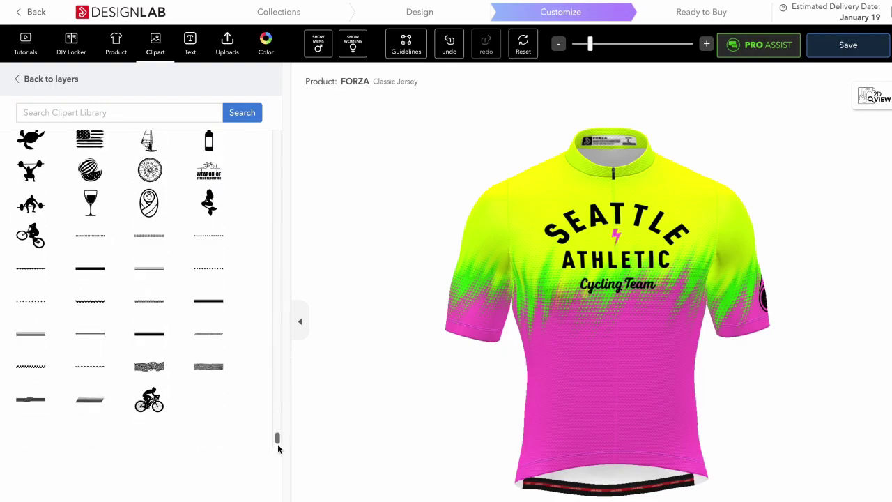
pyautogui.scroll(4, 237, 340)
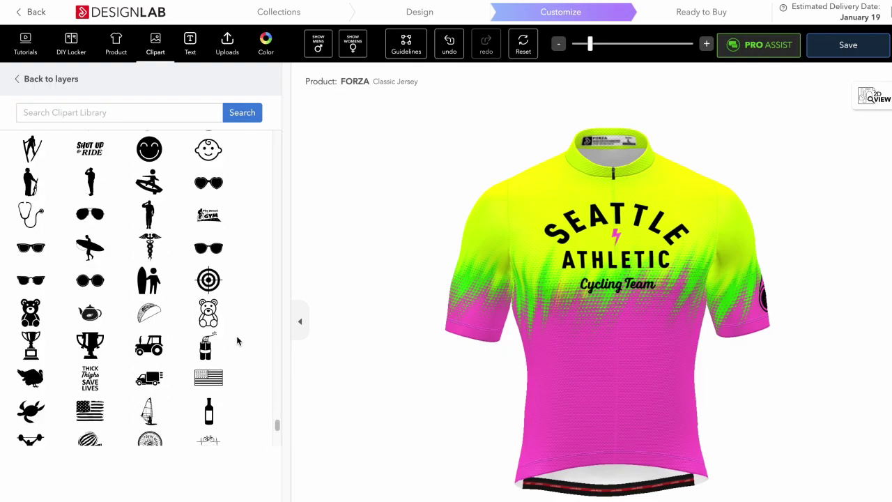
pyautogui.scroll(10, 237, 340)
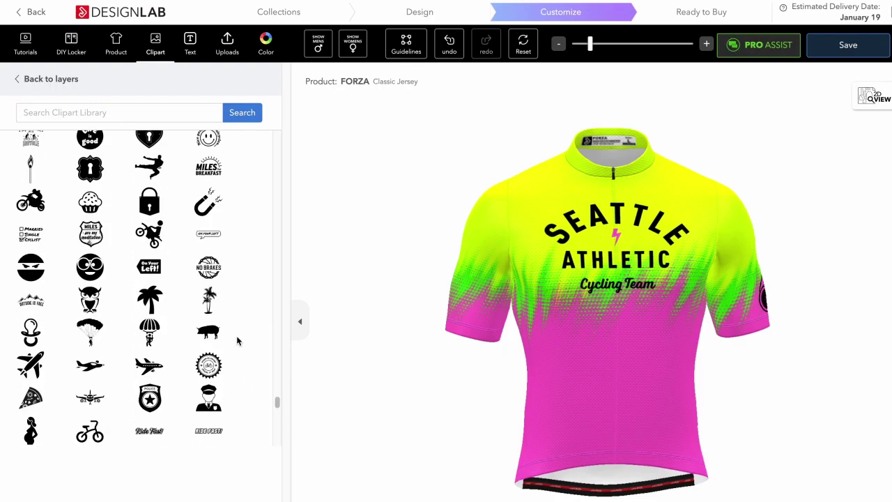
pyautogui.click(102, 111)
pyautogui.write('mountain')
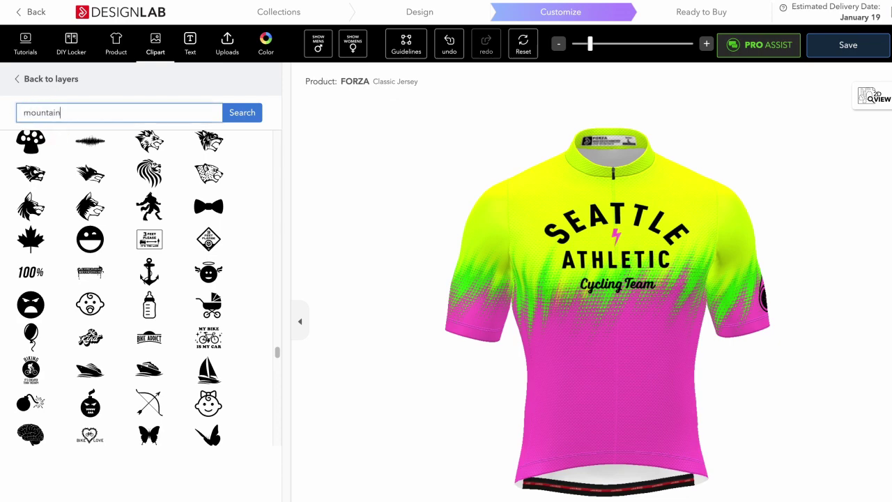
pyautogui.press('Return')
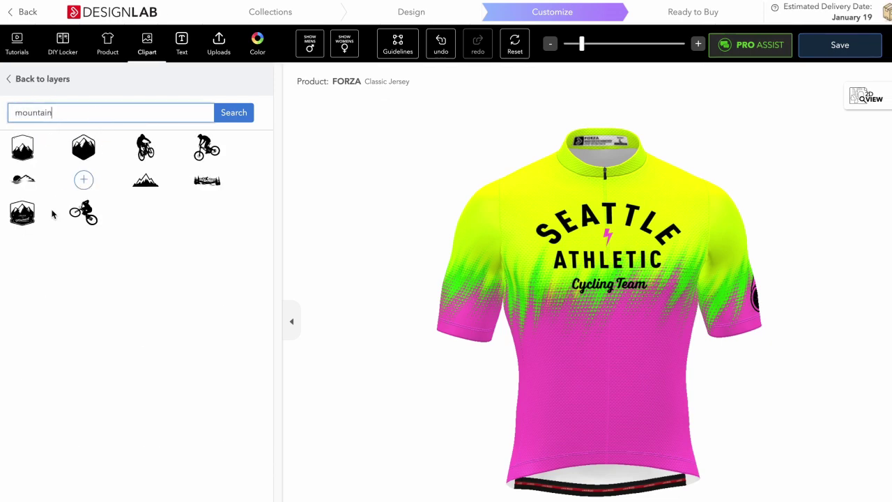
# Place the "Enjoy the Moment" mountain badge on the jersey's lower front and set its width to 10 cm.
pyautogui.click(30, 216)
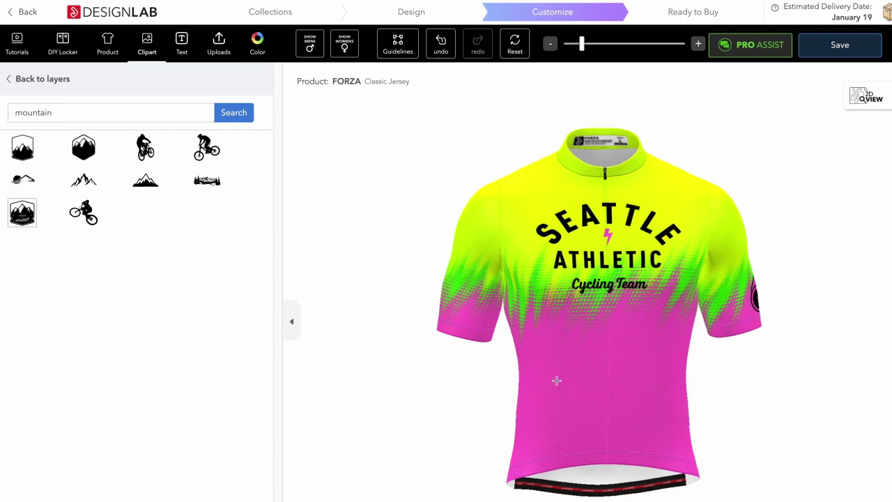
pyautogui.click(570, 349)
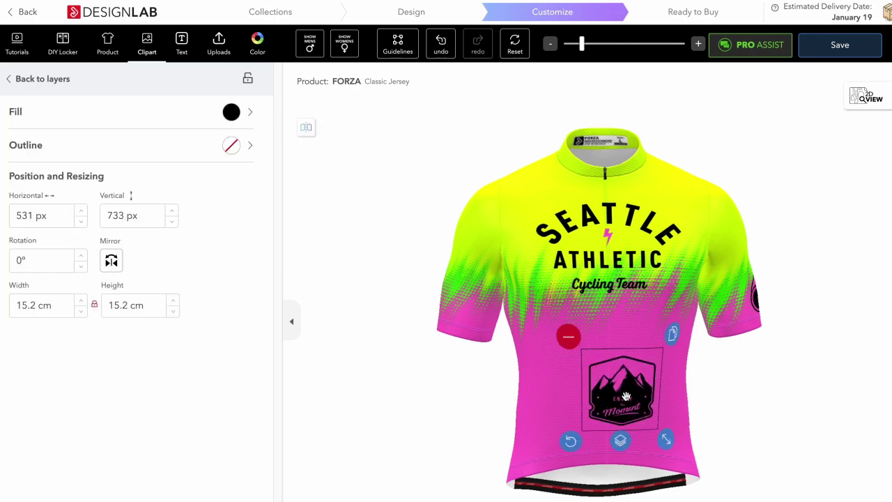
pyautogui.moveTo(67, 303); pyautogui.dragTo(14, 299)
pyautogui.write('10')
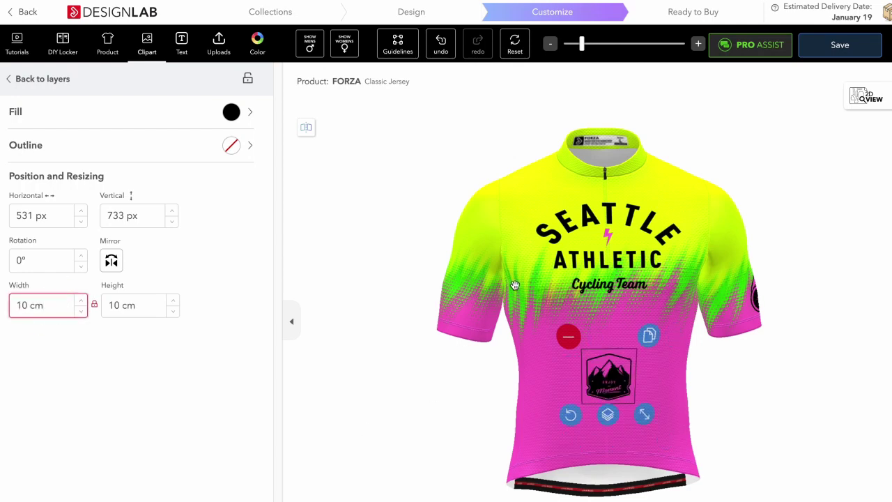
pyautogui.click(548, 377)
# Move the mountain badge from the jersey's front onto the wearer's right sleeve.
pyautogui.scroll(2, 584, 389)
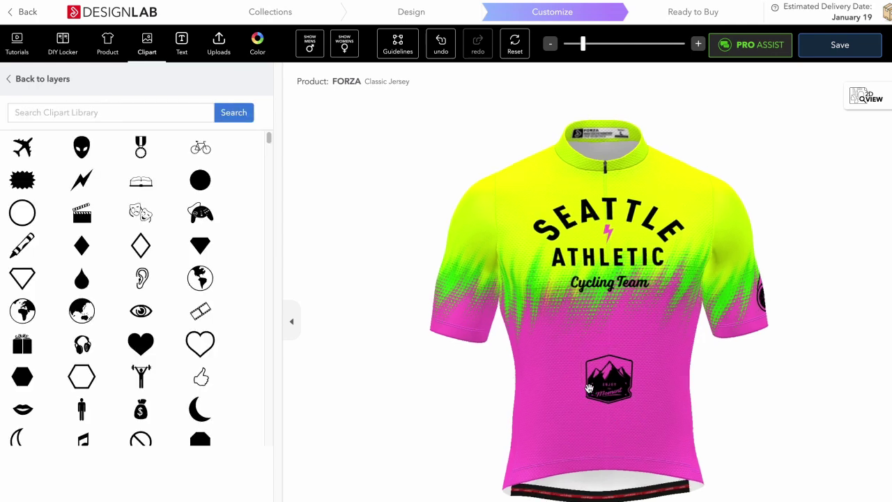
pyautogui.moveTo(613, 388); pyautogui.dragTo(444, 278)
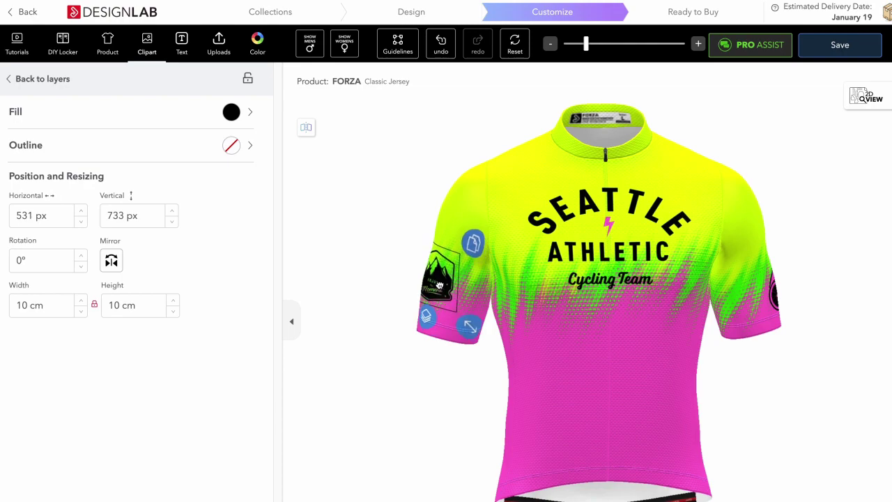
pyautogui.click(539, 383)
# Change the sleeve badge's fill to the fluorescent yellow.
pyautogui.moveTo(526, 379); pyautogui.dragTo(642, 383)
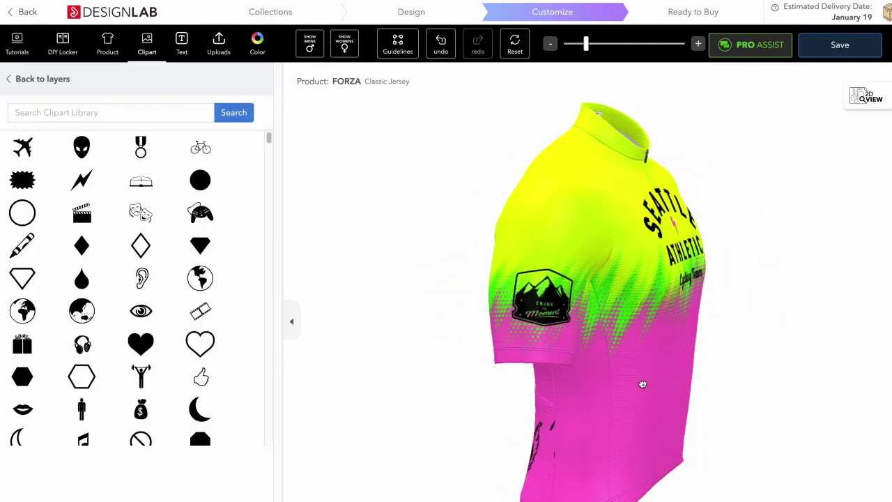
pyautogui.moveTo(586, 44); pyautogui.dragTo(668, 44)
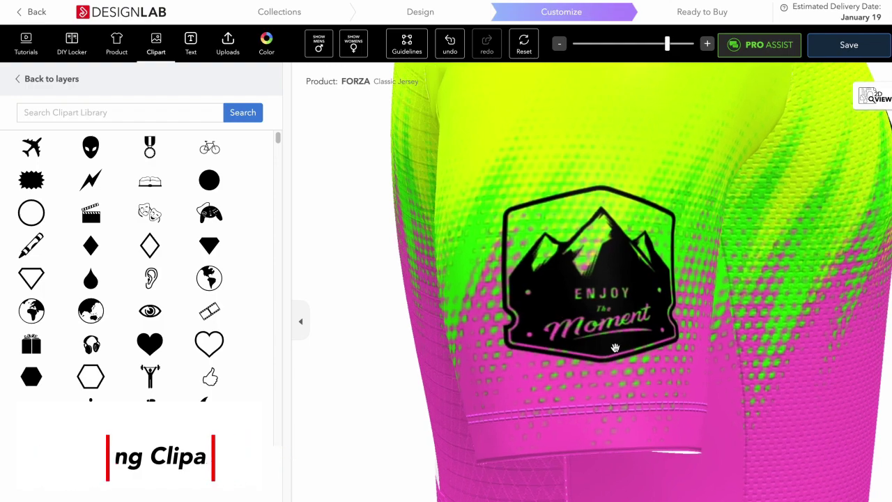
pyautogui.click(611, 281)
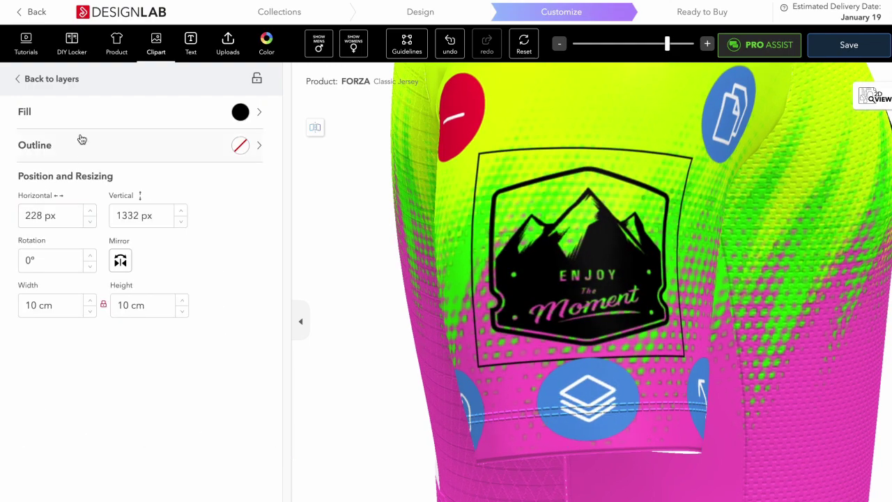
pyautogui.click(230, 118)
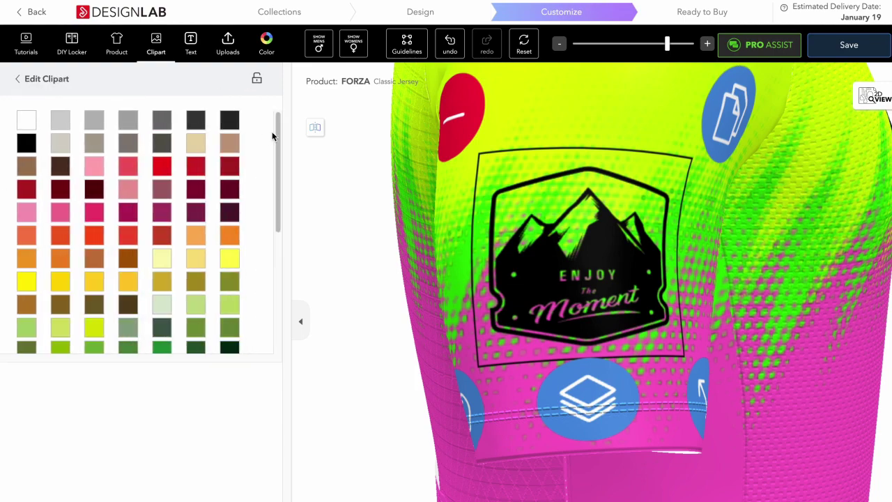
pyautogui.moveTo(279, 136); pyautogui.dragTo(281, 293)
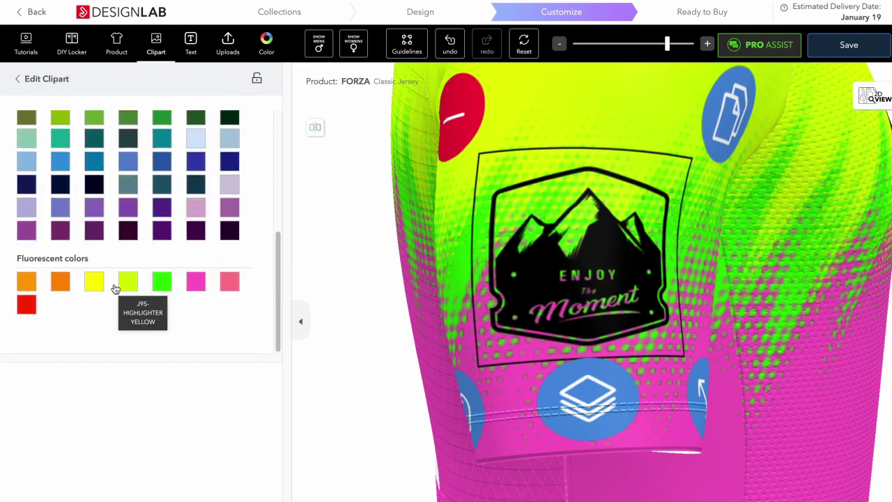
pyautogui.click(102, 282)
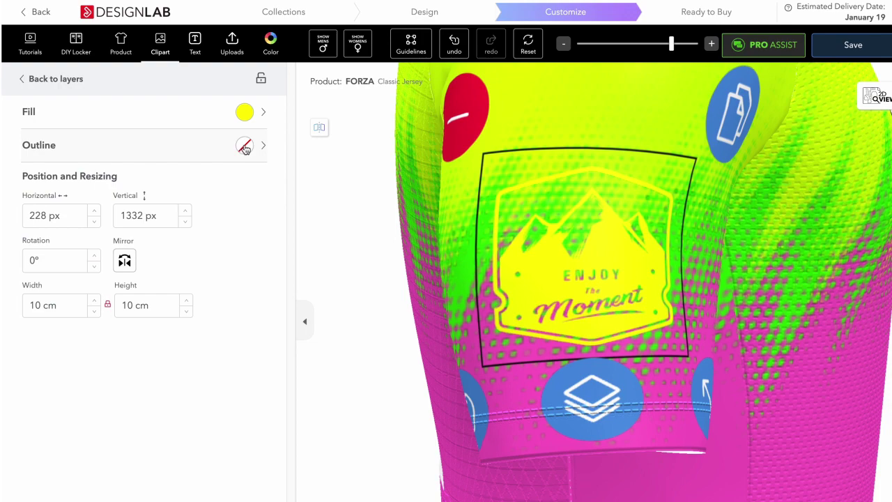
# Give the badge a J97 Neon Pink outline with the thickness at the fourth of the six marks.
pyautogui.click(244, 147)
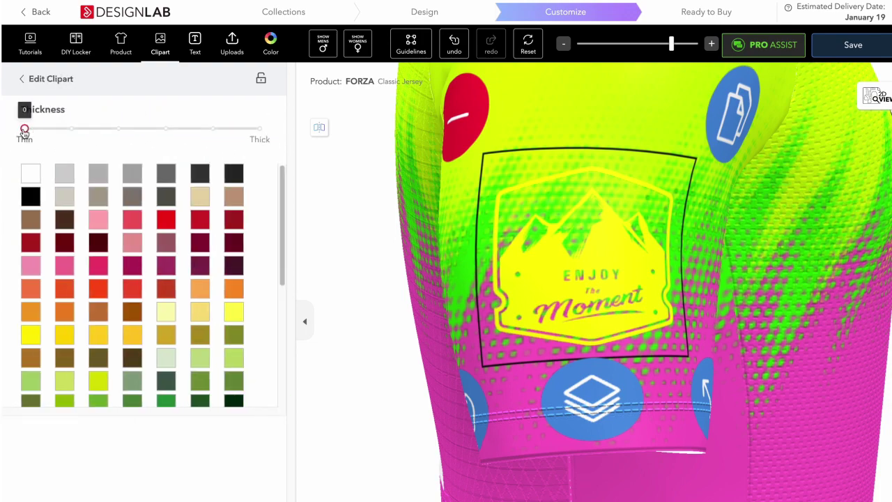
pyautogui.moveTo(24, 130); pyautogui.dragTo(262, 141)
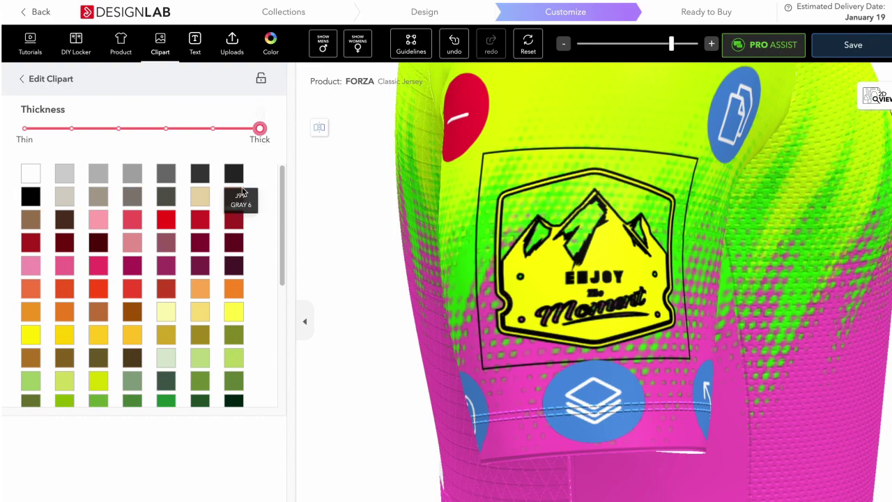
pyautogui.scroll(-5, 285, 221)
pyautogui.click(202, 337)
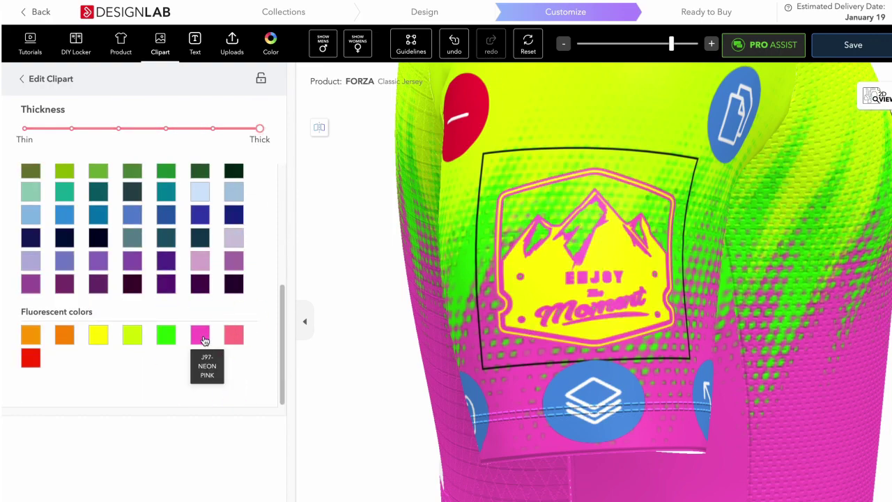
pyautogui.moveTo(257, 129); pyautogui.dragTo(165, 130)
pyautogui.click(841, 333)
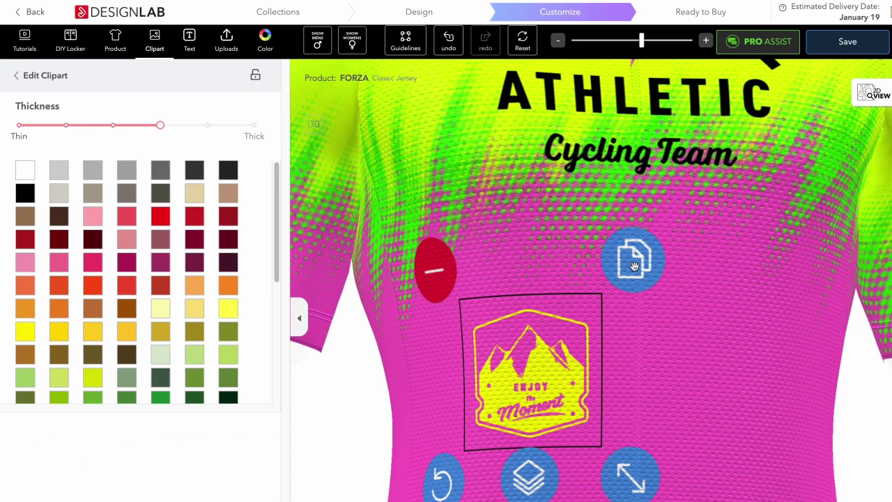
# Duplicate the mountain badge beside the original on the jersey front and delete the copy.
pyautogui.click(634, 266)
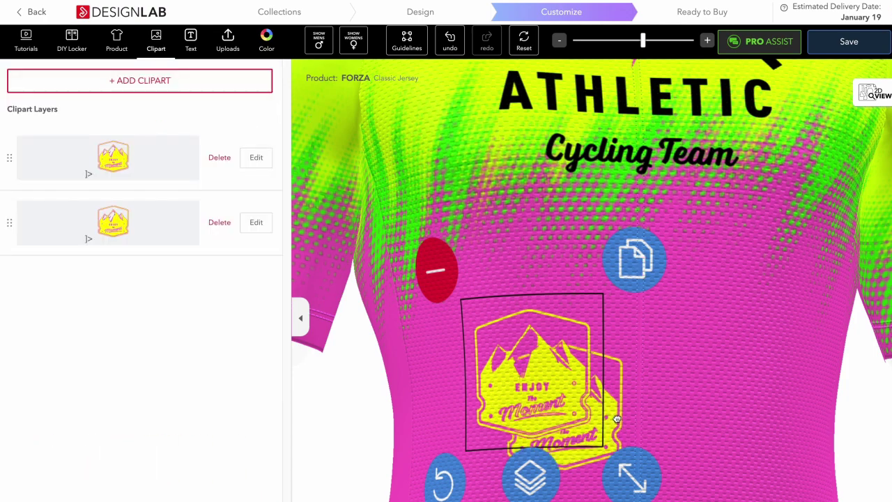
pyautogui.moveTo(609, 421); pyautogui.dragTo(759, 391)
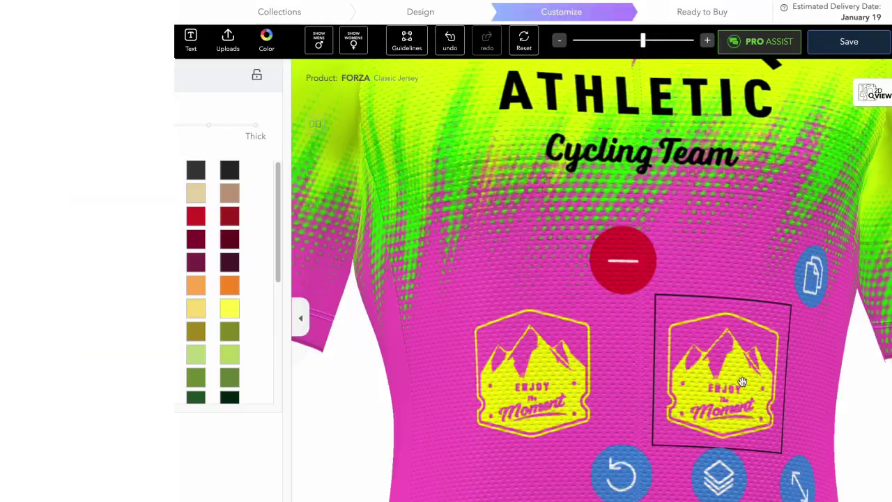
pyautogui.click(624, 262)
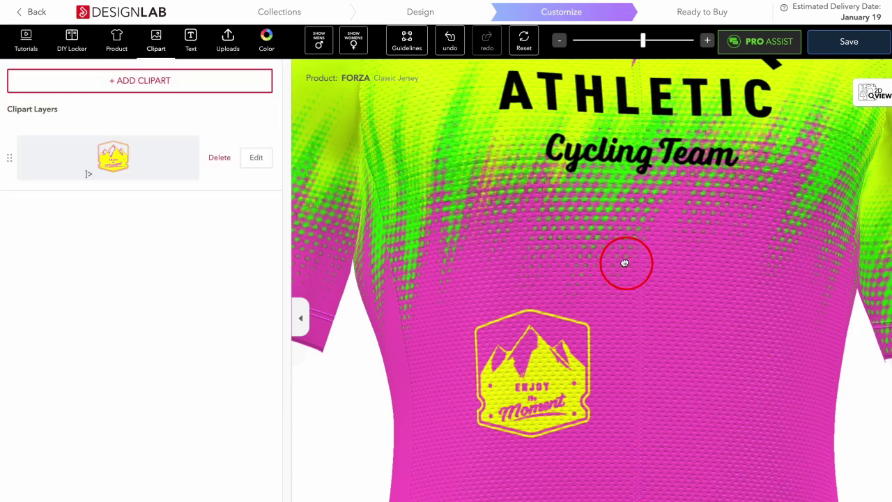
# Rotate the remaining mountain badge slightly and set its width to 20 cm with the proportions locked.
pyautogui.click(541, 347)
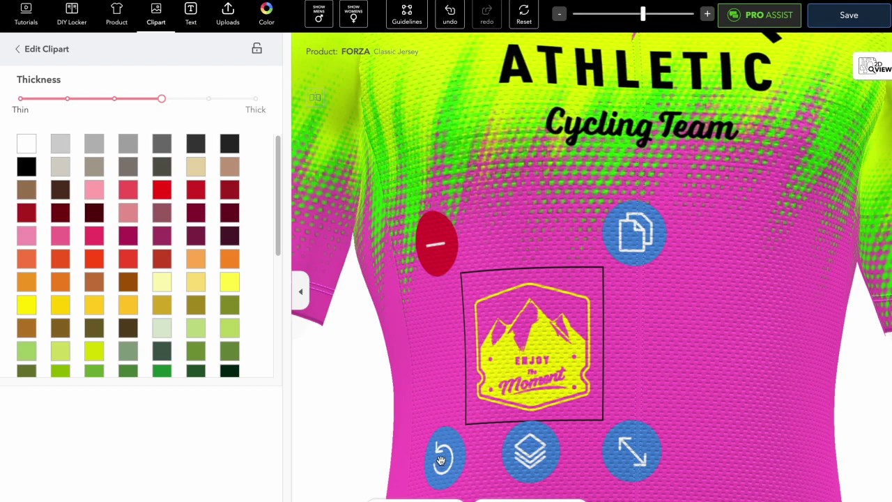
pyautogui.moveTo(442, 459); pyautogui.dragTo(430, 401)
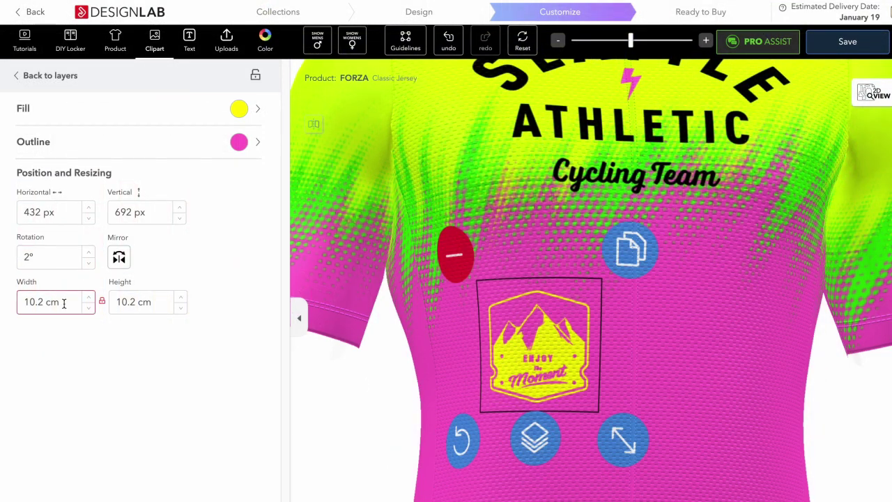
pyautogui.moveTo(64, 303); pyautogui.dragTo(6, 301)
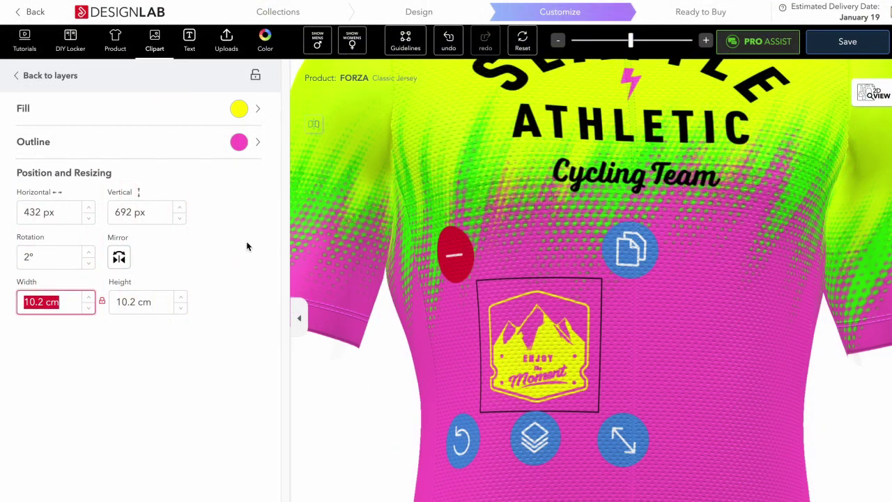
pyautogui.write('20')
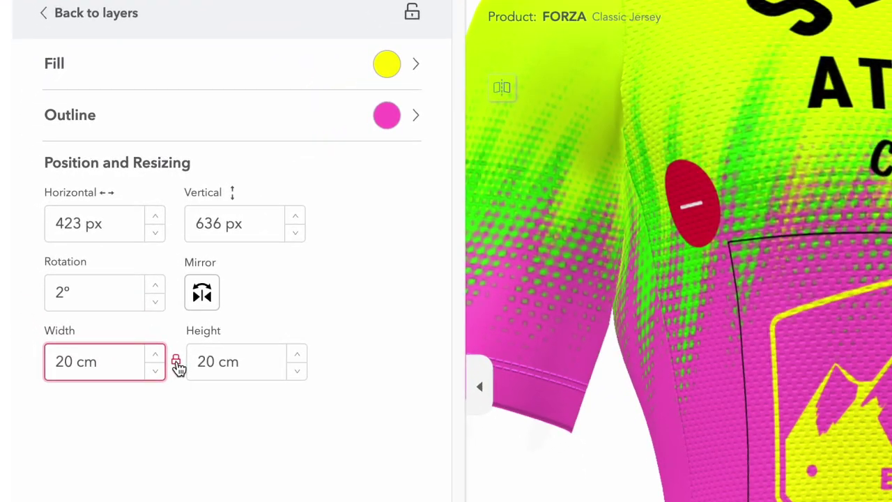
# Unlock the badge's proportions and set its height alone to 30 cm.
pyautogui.click(177, 366)
pyautogui.moveTo(245, 365); pyautogui.dragTo(179, 372)
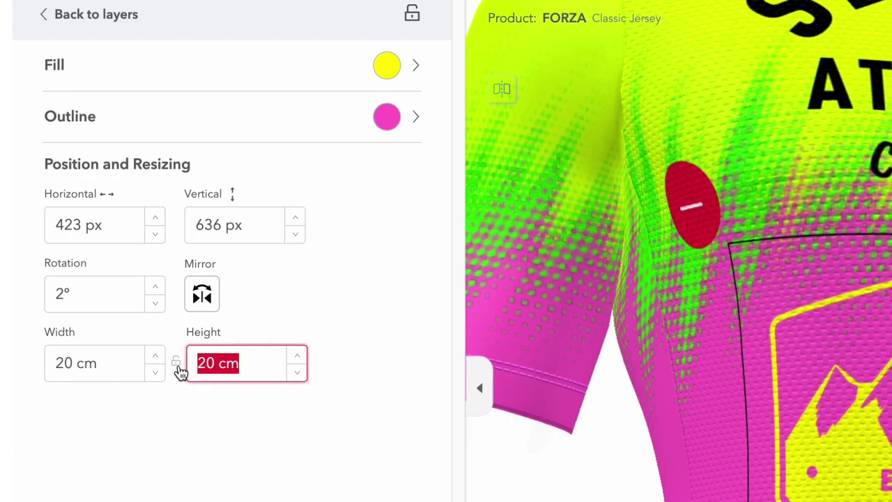
pyautogui.write('1')
pyautogui.hotkey('ctrl', 'a')
pyautogui.write('30')
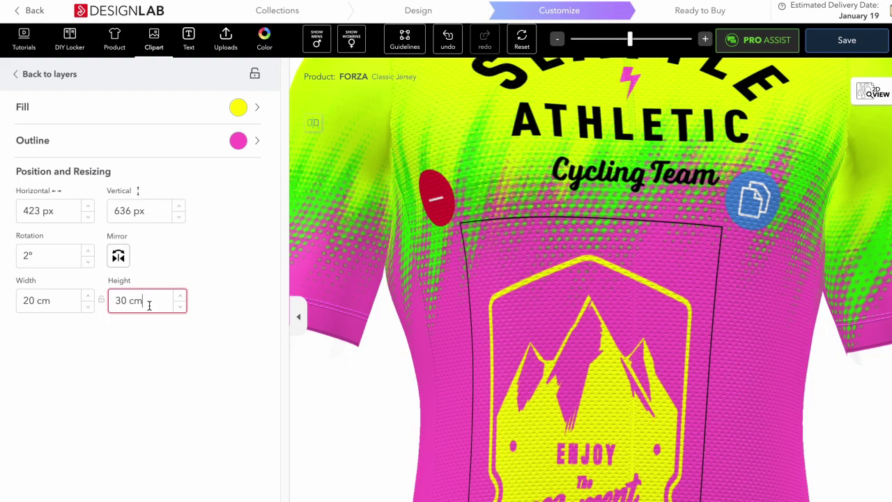
# Relock the badge's proportions at a height of 20 cm and set the height to 15 cm.
pyautogui.write('20')
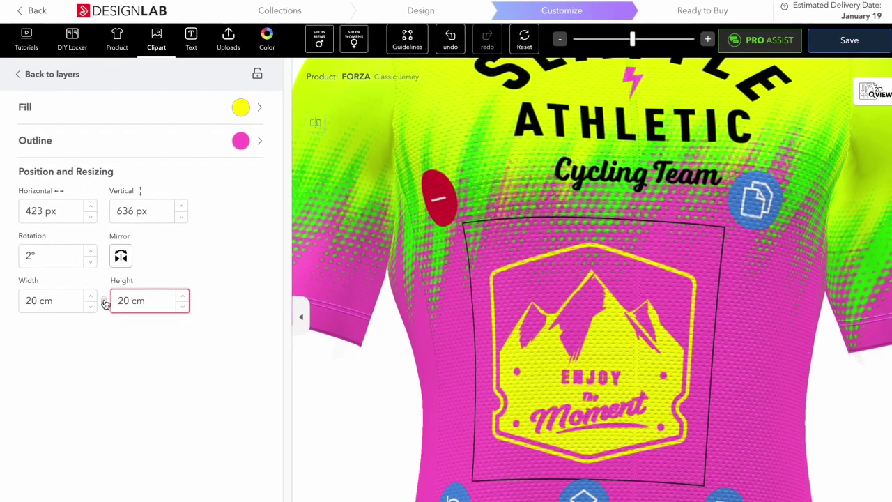
pyautogui.click(137, 418)
pyautogui.tripleClick(148, 302)
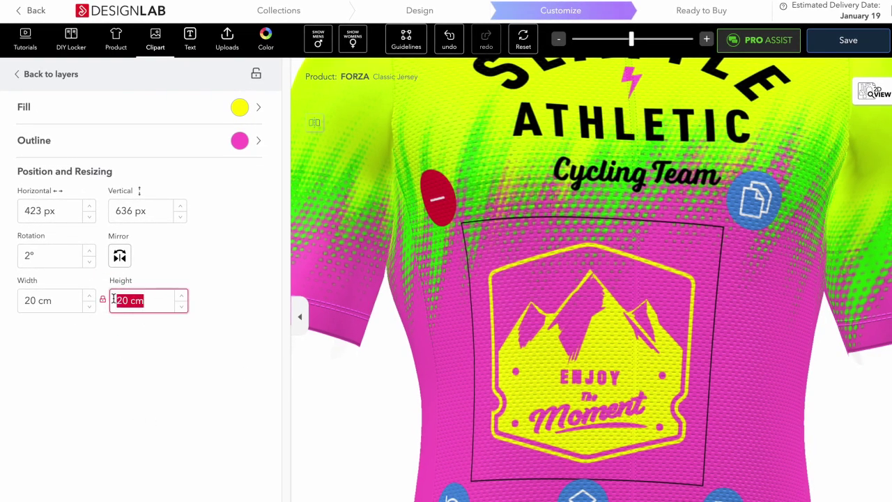
pyautogui.write('15')
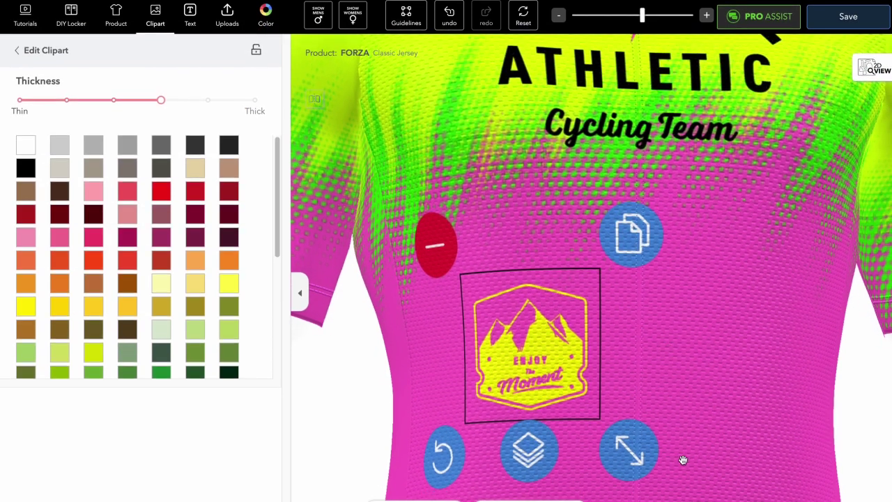
# Enlarge the mountain badge slightly by eye on the jersey front.
pyautogui.moveTo(630, 458)
pyautogui.mouseDown()
pyautogui.moveTo(663, 370)
pyautogui.moveTo(562, 424)
pyautogui.moveTo(691, 492)
pyautogui.moveTo(641, 408)
pyautogui.moveTo(636, 458)
pyautogui.mouseUp()
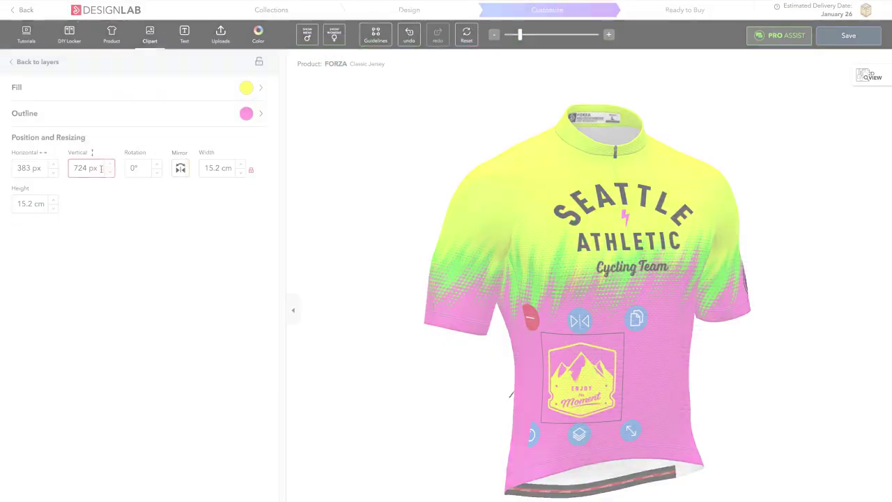
# Nudge the mountain badge to a vertical position of 732 px, and move it by eye to about 400 px horizontal and 668 px vertical.
pyautogui.click(110, 170)
pyautogui.click(110, 170)
pyautogui.click(110, 167)
pyautogui.click(110, 166)
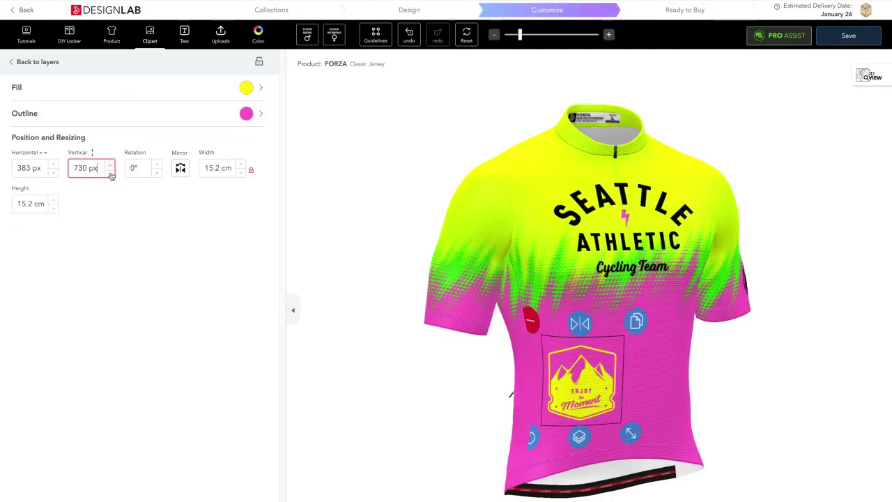
pyautogui.click(110, 172)
pyautogui.click(111, 167)
pyautogui.click(110, 167)
pyautogui.click(110, 167)
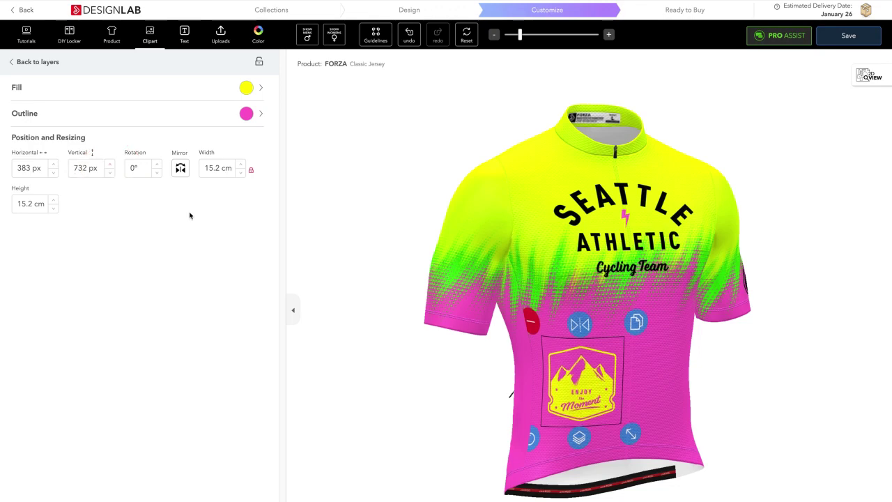
pyautogui.moveTo(580, 324); pyautogui.dragTo(587, 294)
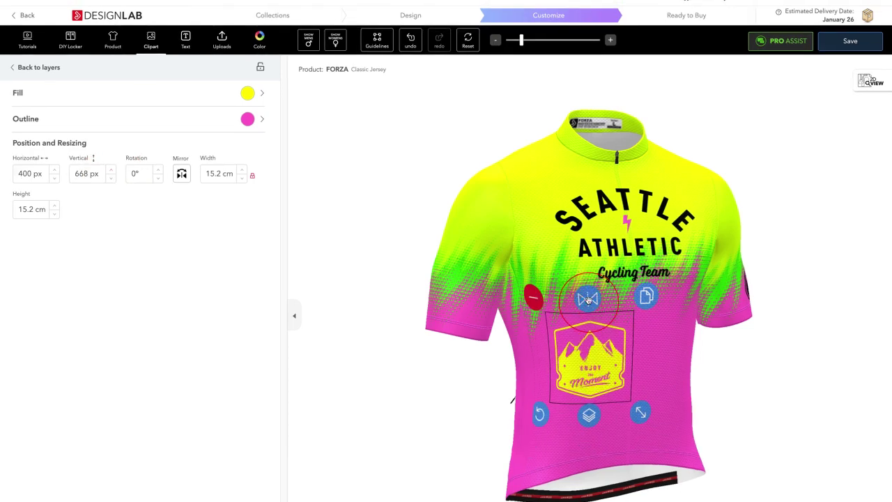
# Flip the mountain badge and flip it back, and set the badge's rotation to 30°.
pyautogui.click(181, 175)
pyautogui.click(181, 175)
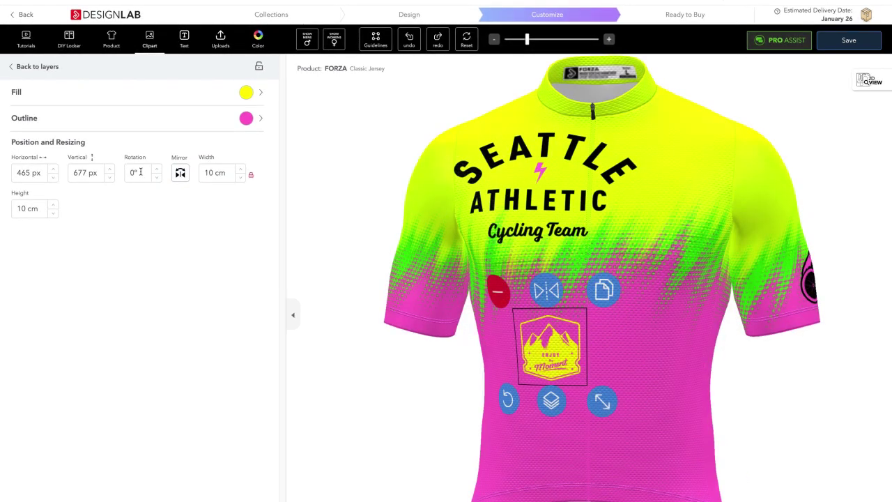
pyautogui.click(135, 173)
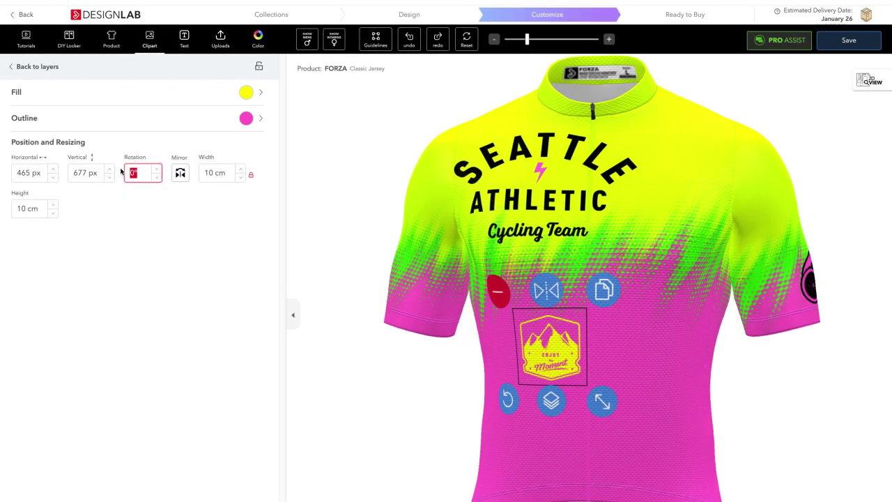
pyautogui.write('30')
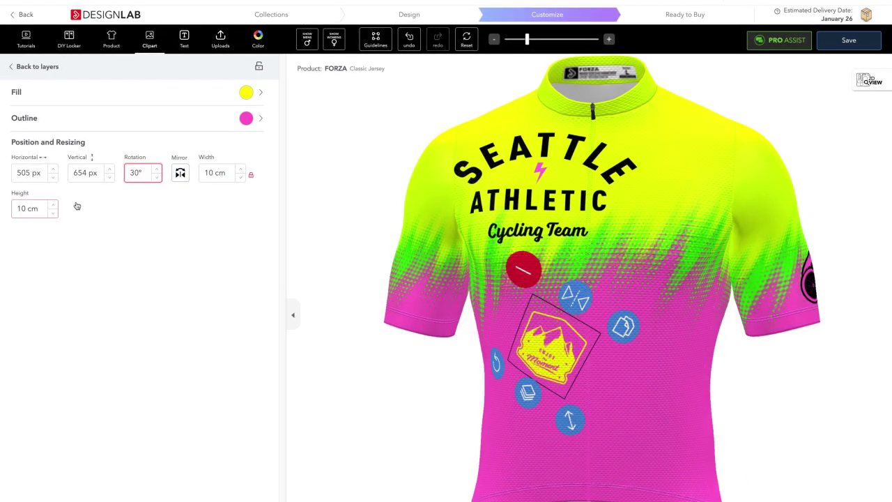
pyautogui.moveTo(146, 175); pyautogui.dragTo(112, 175)
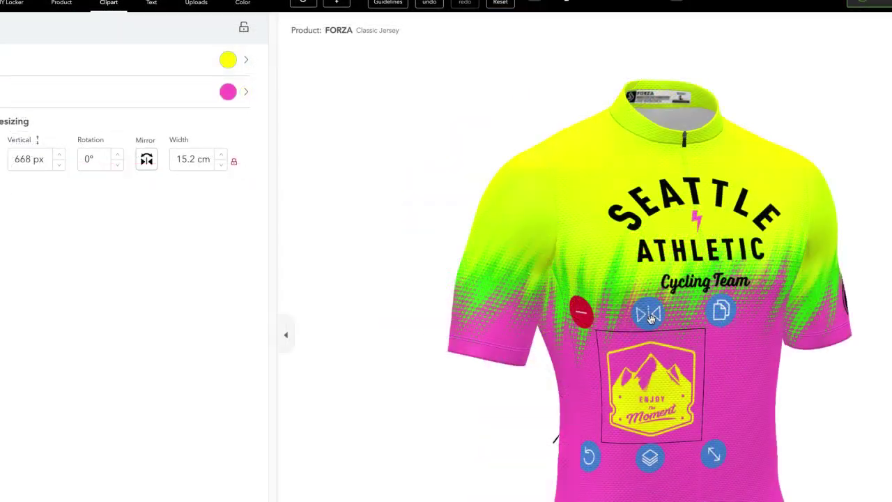
# Mirror the unrotated mountain badge directly on the jersey and restore its original orientation.
pyautogui.click(651, 318)
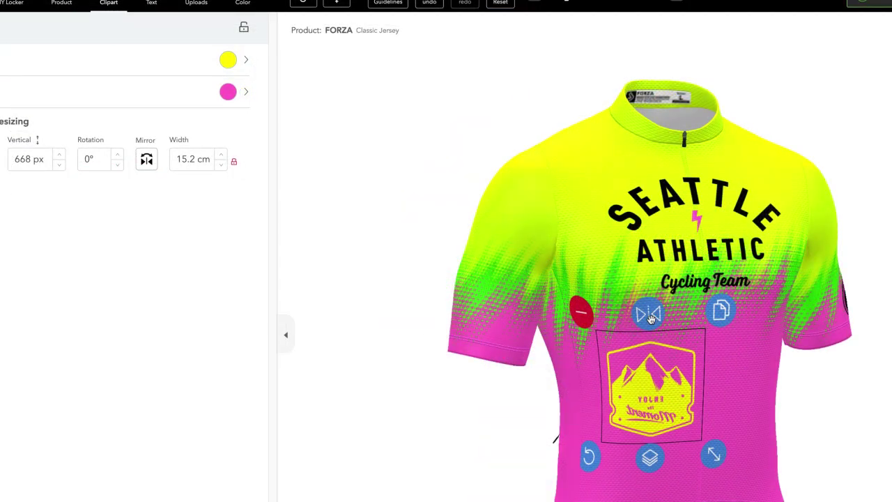
pyautogui.click(650, 317)
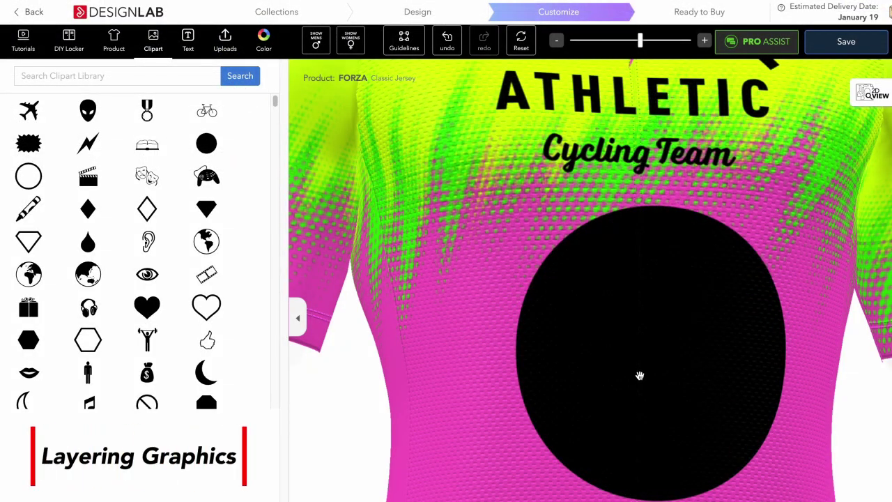
# Shift the black circle off the mountain badge and layer the badge in front, centred over the circle.
pyautogui.click(691, 372)
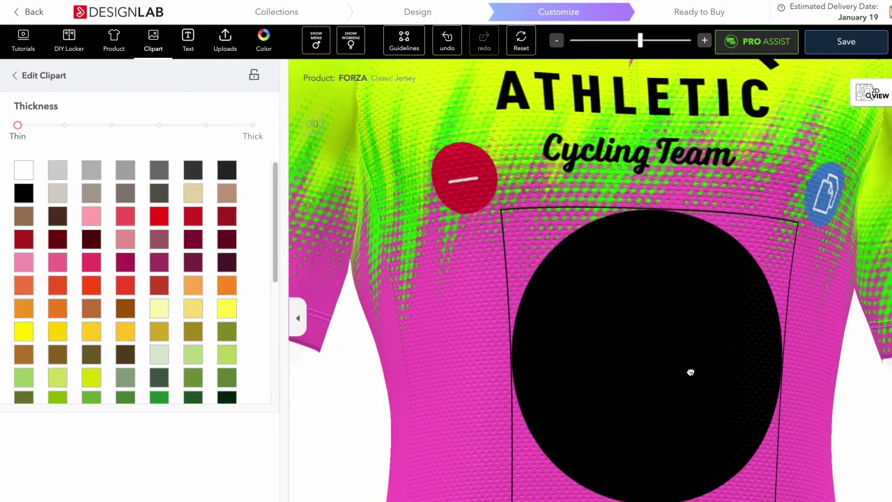
pyautogui.moveTo(691, 372); pyautogui.dragTo(588, 352)
pyautogui.click(698, 369)
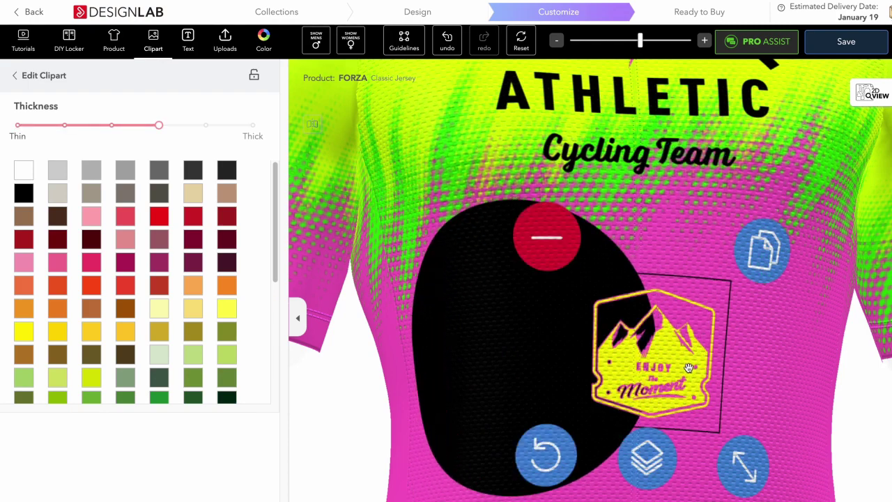
pyautogui.click(647, 460)
pyautogui.moveTo(685, 368); pyautogui.dragTo(561, 363)
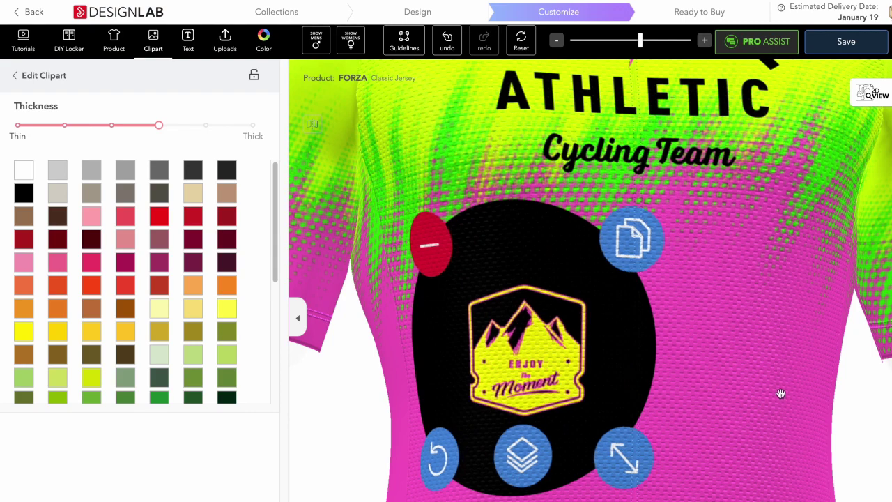
pyautogui.click(730, 448)
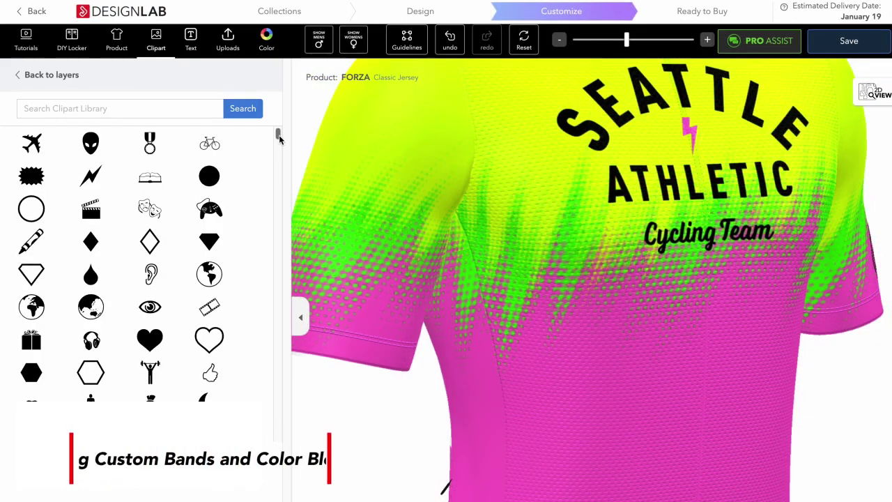
# Add the thick solid line clipart from the end of the library as a band around the right sleeve's hem.
pyautogui.moveTo(279, 139); pyautogui.dragTo(277, 441)
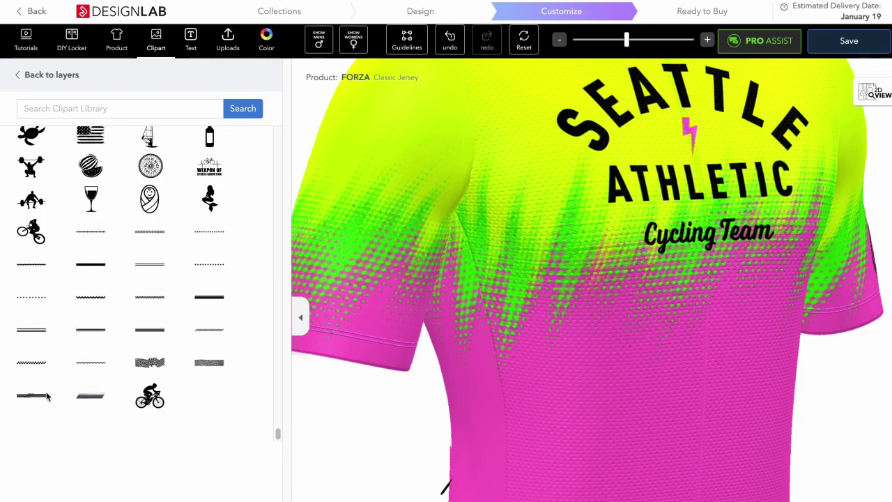
pyautogui.click(90, 265)
pyautogui.moveTo(594, 350); pyautogui.dragTo(388, 332)
pyautogui.click(564, 425)
pyautogui.moveTo(564, 426); pyautogui.dragTo(539, 439)
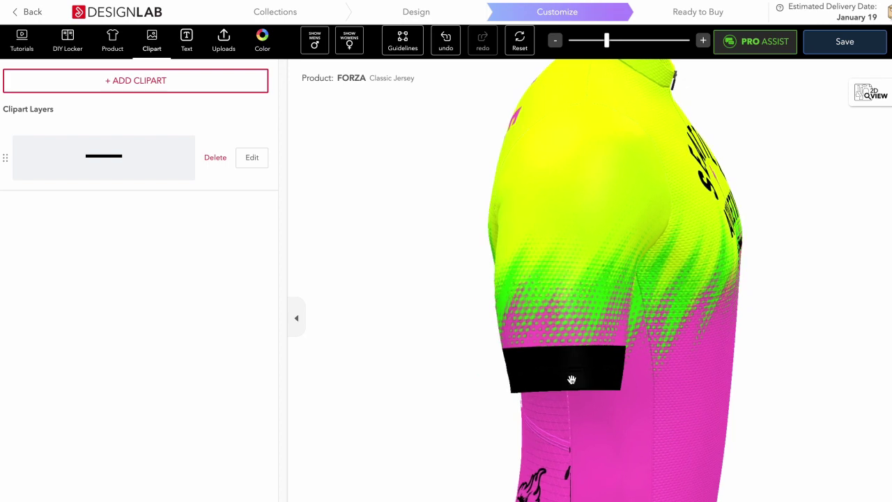
# Change the sleeve band's fill to the fluorescent Laser Lemon yellow.
pyautogui.click(572, 370)
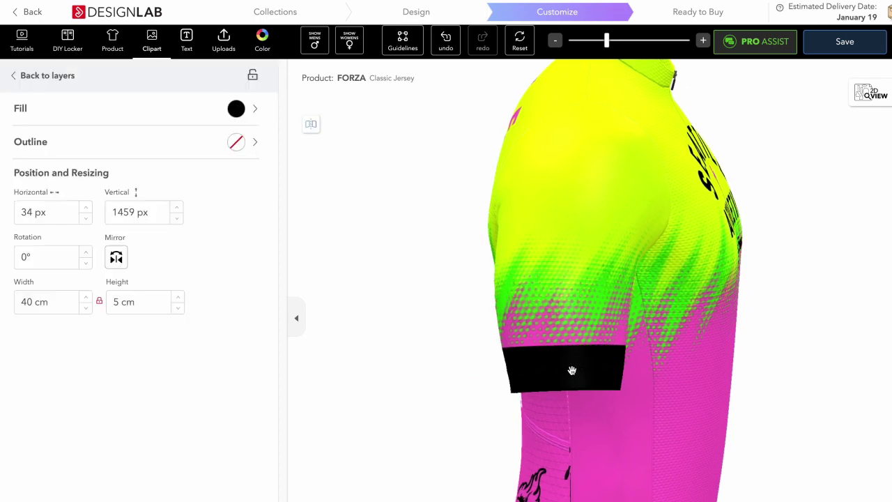
pyautogui.click(237, 109)
pyautogui.scroll(-5, 181, 237)
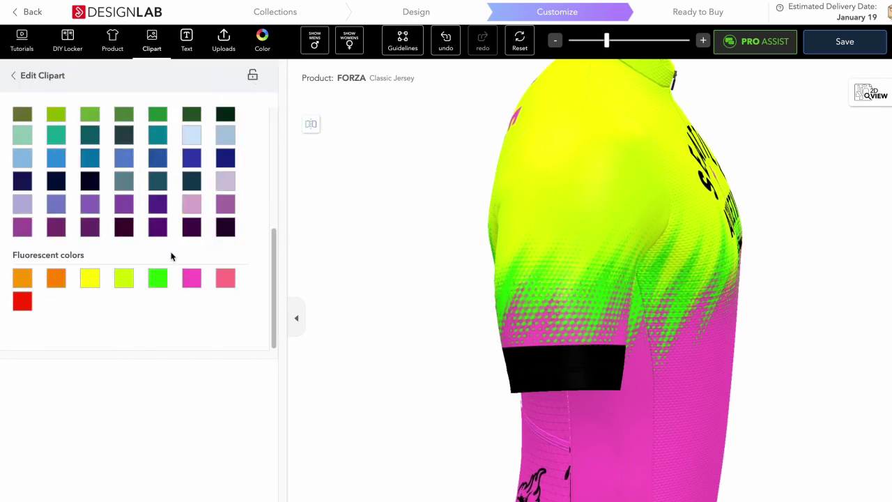
pyautogui.click(94, 283)
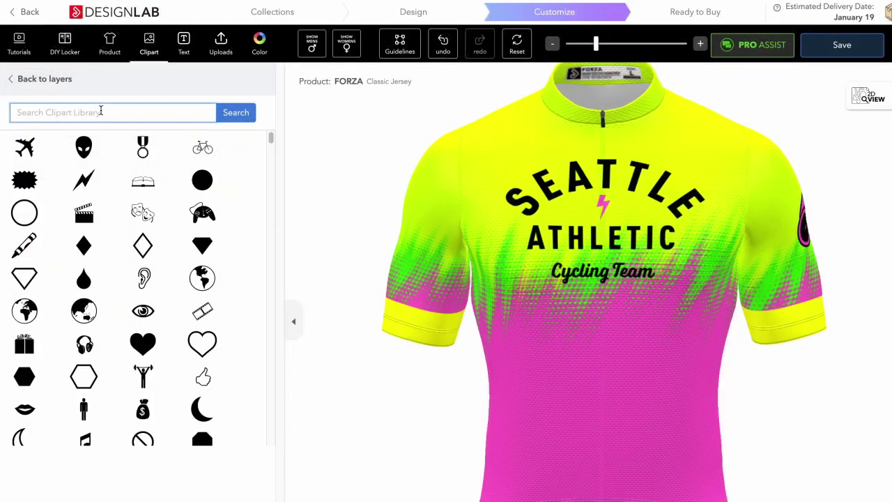
# Search the clipart library for "square" and place the solid black square on the jersey's lower front.
pyautogui.click(35, 113)
pyautogui.write('square')
pyautogui.press('Return')
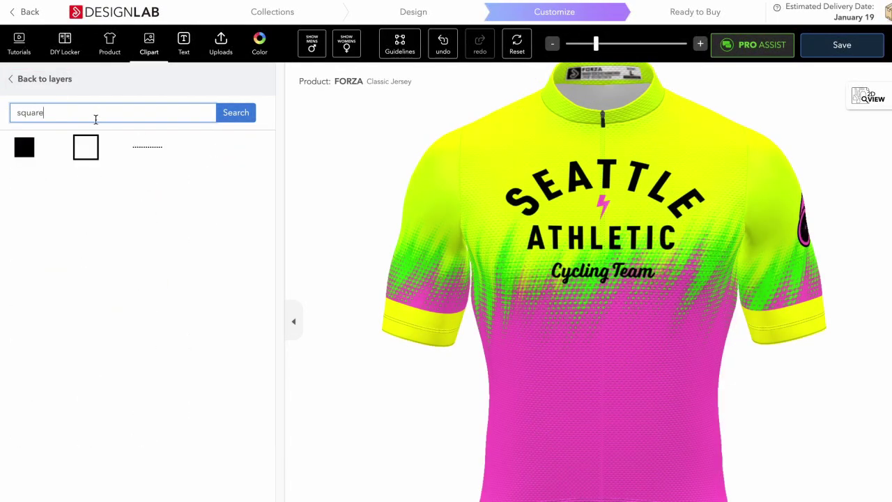
pyautogui.click(23, 147)
pyautogui.click(606, 435)
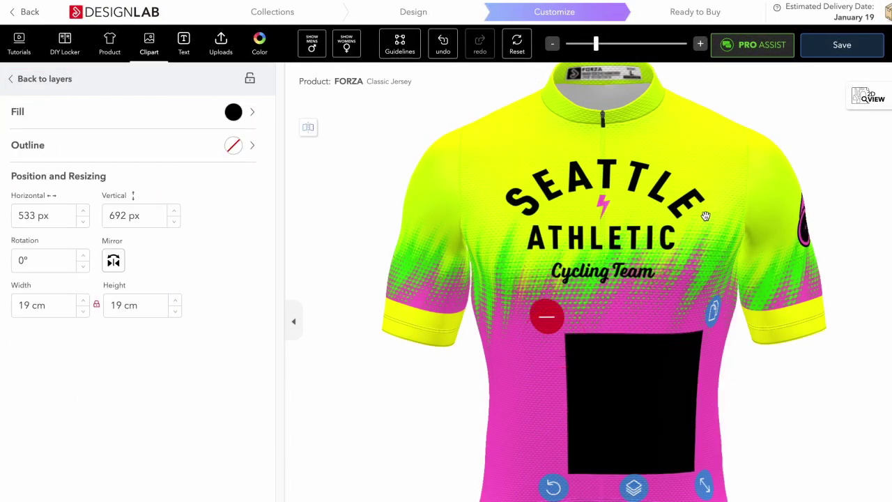
# Unlock the square's proportions, size it to 50 cm wide by 60 cm high, and reposition it to cover the jersey front.
pyautogui.click(96, 304)
pyautogui.moveTo(143, 307); pyautogui.dragTo(104, 304)
pyautogui.write('60')
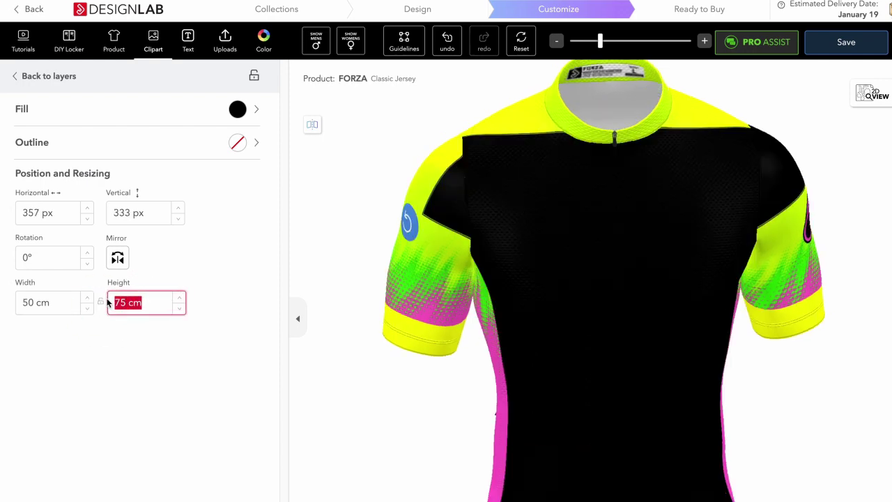
pyautogui.click(452, 220)
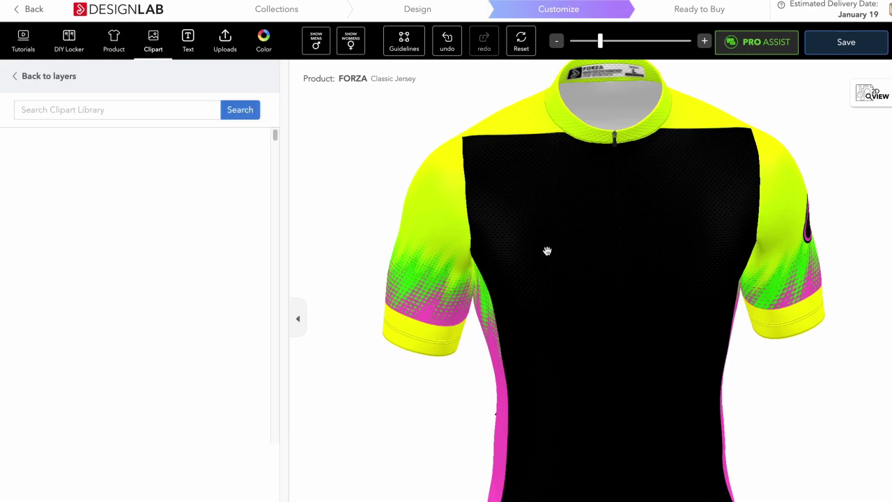
pyautogui.click(583, 339)
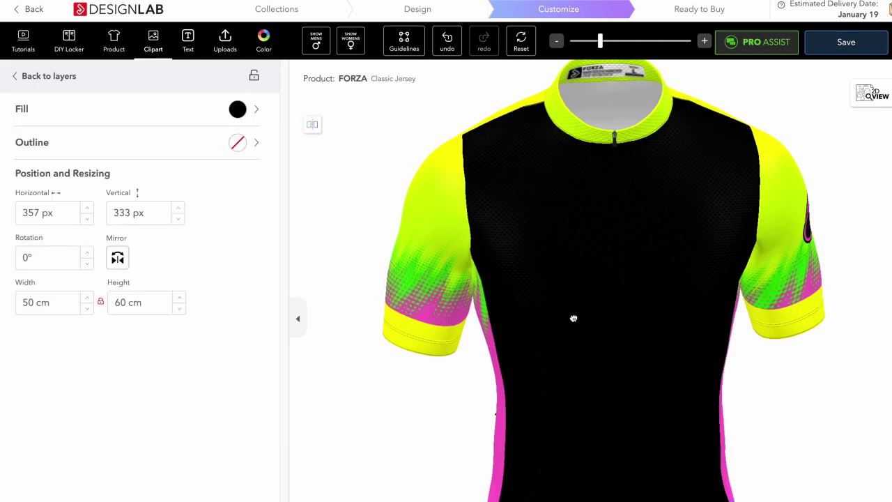
pyautogui.moveTo(574, 319); pyautogui.dragTo(639, 297)
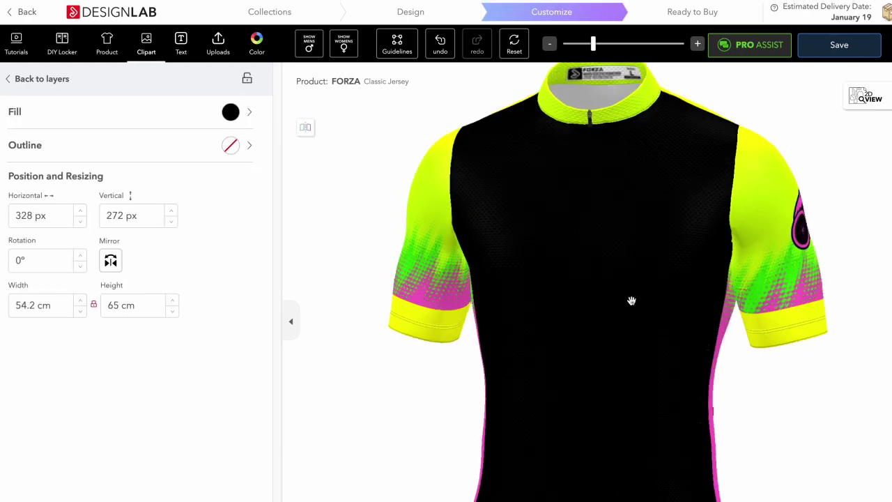
# Fill the large front square with the fluorescent Laser Lemon yellow (J94).
pyautogui.click(233, 144)
pyautogui.scroll(-5, 176, 265)
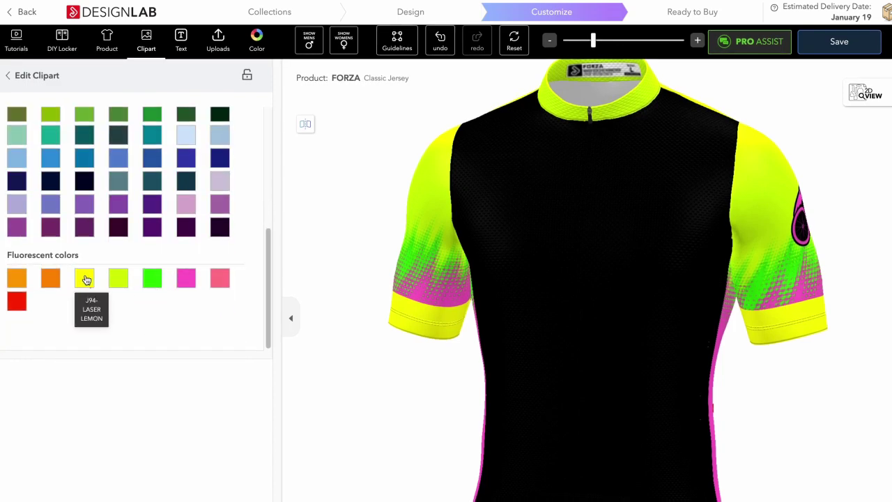
pyautogui.click(87, 279)
pyautogui.moveTo(423, 248); pyautogui.dragTo(493, 275)
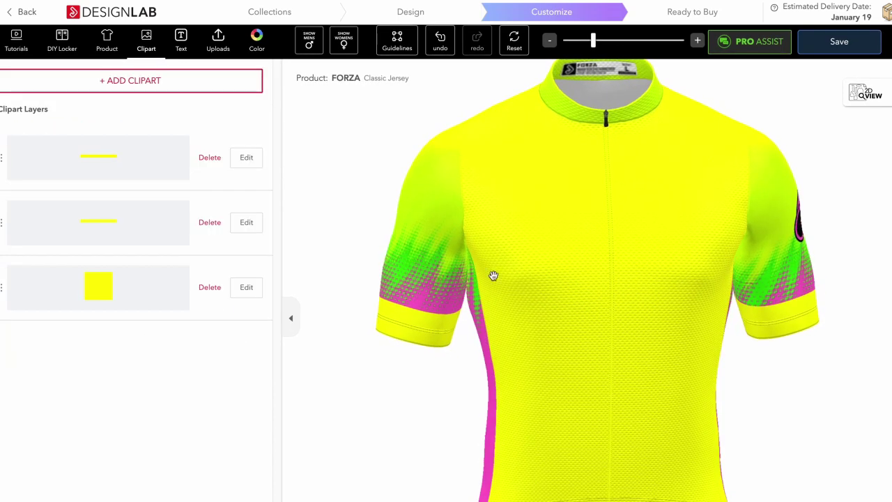
# Bring the Seattle Athletic logo in front of the yellow square and move the square back up behind it.
pyautogui.click(549, 292)
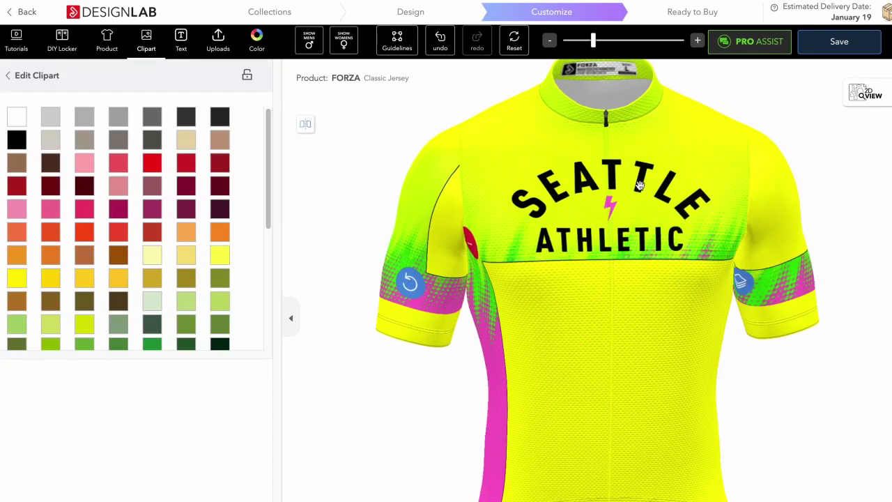
pyautogui.click(640, 185)
pyautogui.click(618, 310)
pyautogui.moveTo(619, 449); pyautogui.dragTo(606, 285)
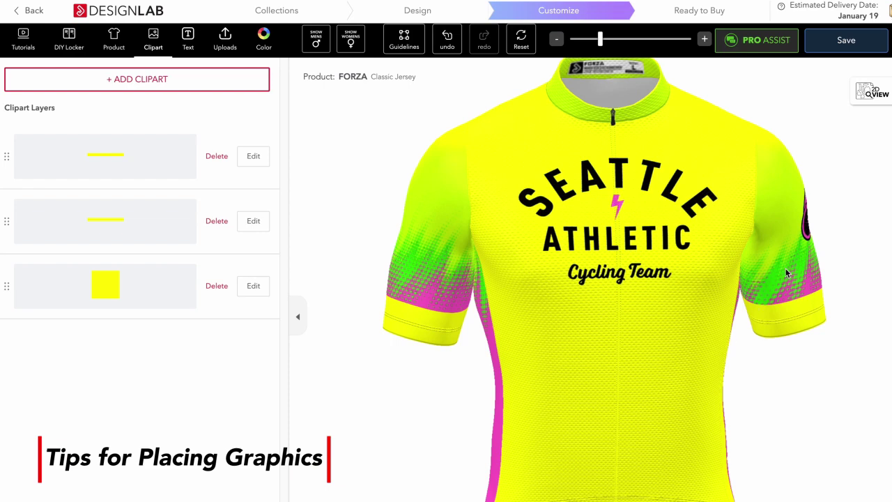
# Turn on the guidelines and align the front Seattle Athletic logo with the chest's centre and upper horizontal guides.
pyautogui.click(401, 43)
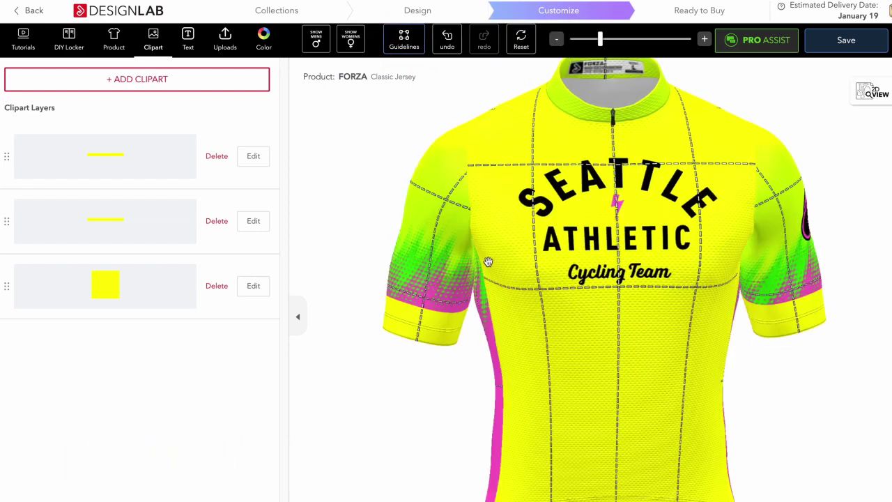
pyautogui.moveTo(616, 178); pyautogui.dragTo(617, 188)
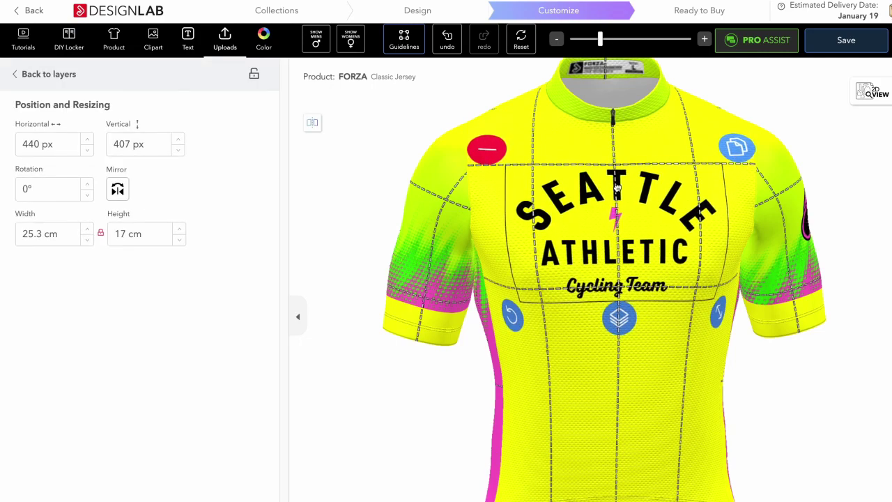
pyautogui.click(784, 262)
# Position the flaming wheel logo on the left sleeve along the sleeve's centre guideline.
pyautogui.moveTo(797, 274); pyautogui.dragTo(603, 293)
pyautogui.click(631, 293)
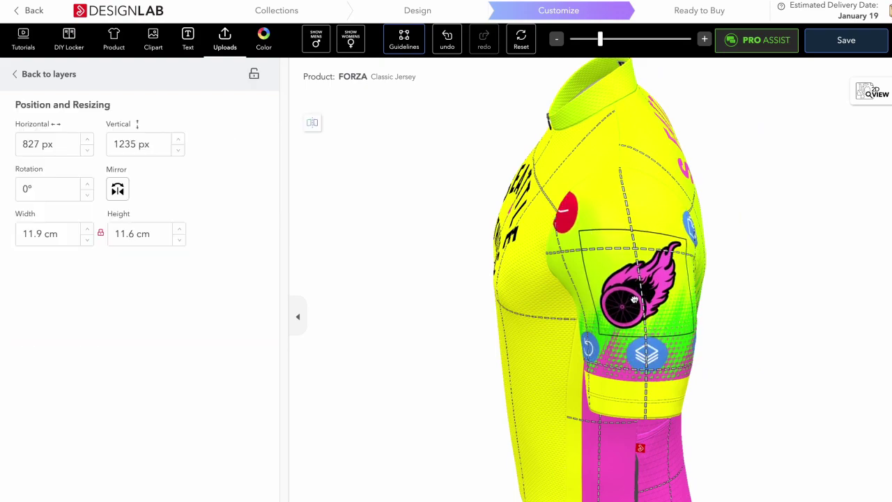
pyautogui.click(636, 193)
# Move the pink Seattle Athletic logo slightly down the jersey's back, aligned with the centre guideline.
pyautogui.moveTo(641, 199); pyautogui.dragTo(472, 186)
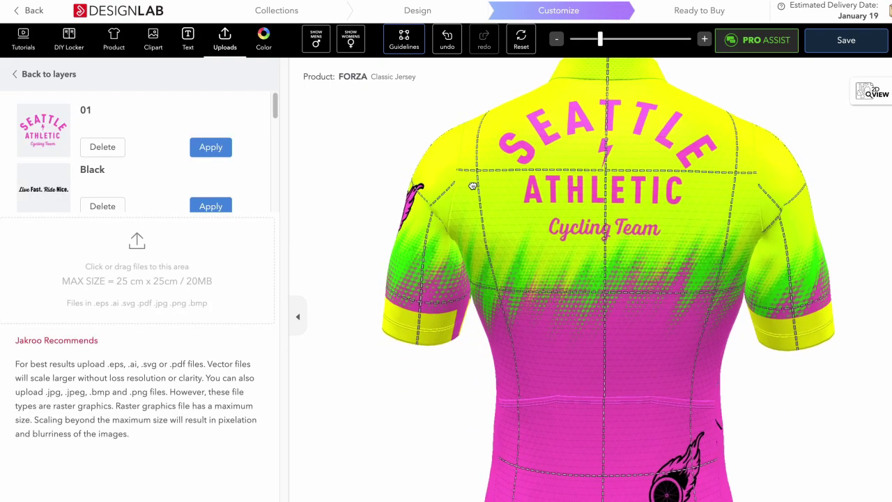
pyautogui.moveTo(619, 191); pyautogui.dragTo(619, 211)
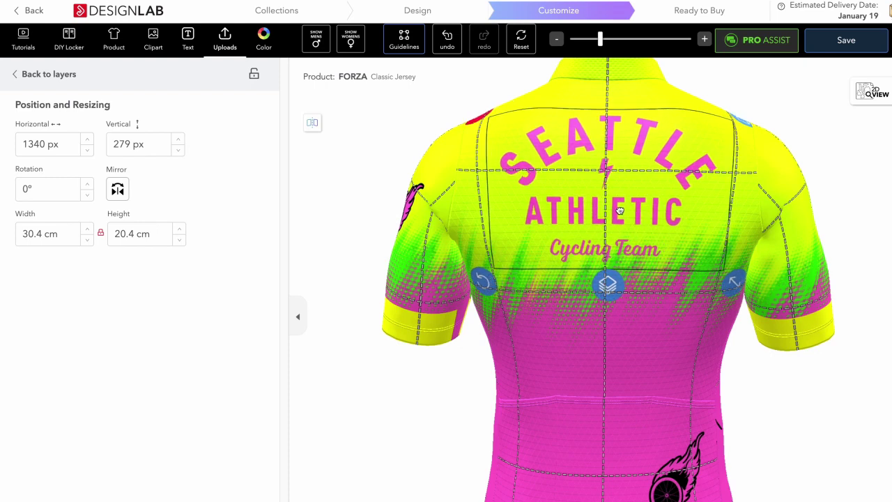
# Move the flaming wheel logo on the lower back to the crossing of the centre and pocket guidelines.
pyautogui.moveTo(633, 353); pyautogui.dragTo(636, 327)
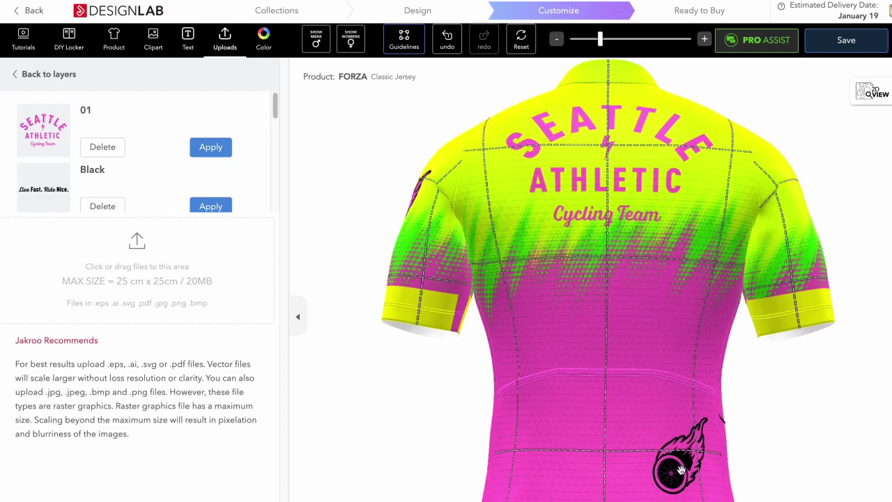
pyautogui.moveTo(681, 470); pyautogui.dragTo(608, 468)
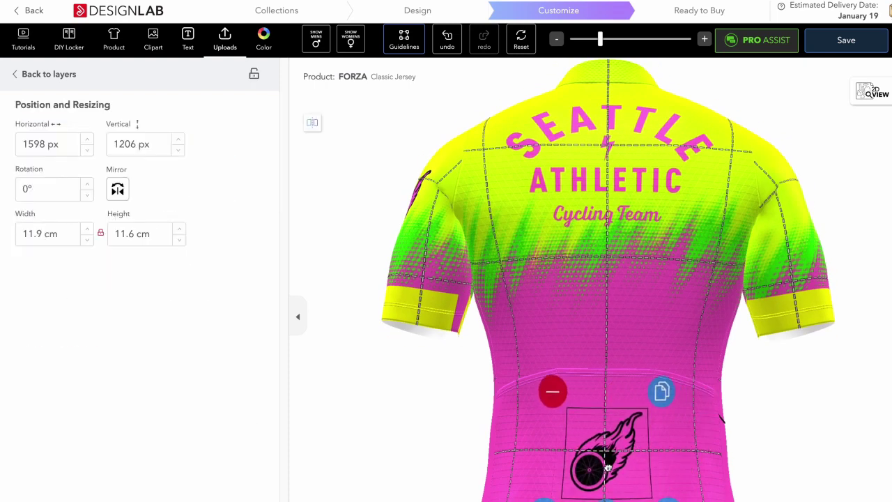
pyautogui.click(641, 342)
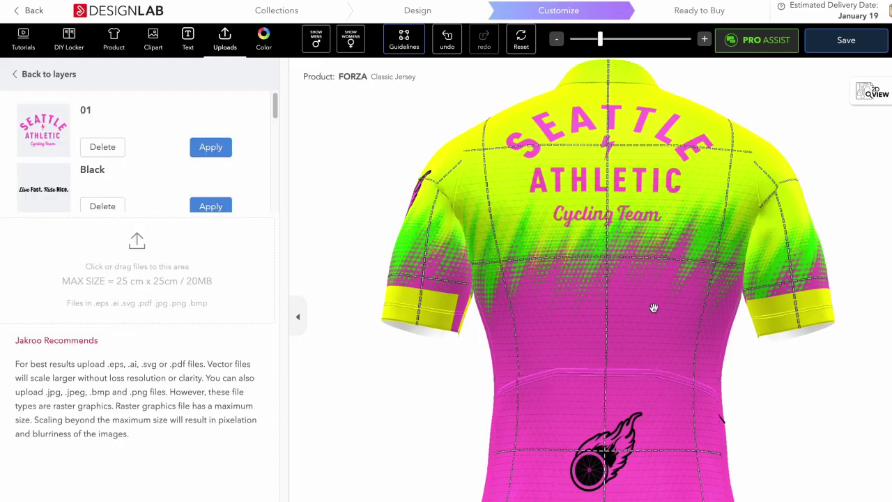
pyautogui.moveTo(654, 307); pyautogui.dragTo(657, 315)
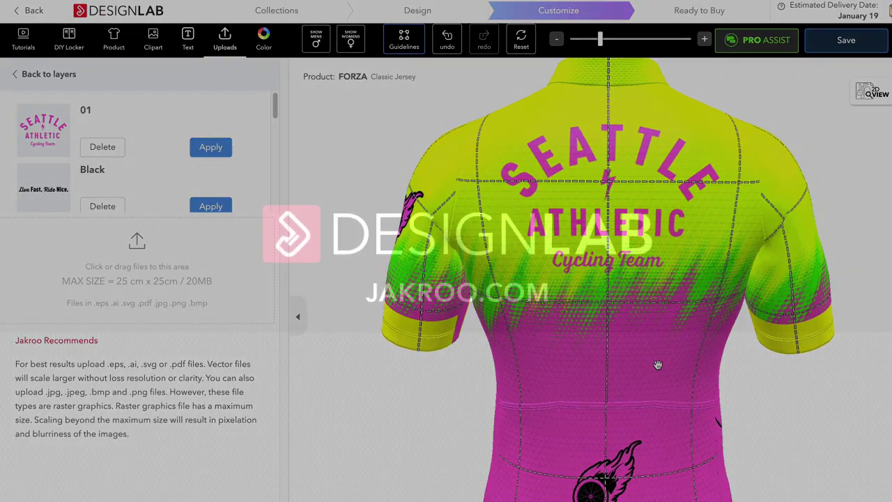